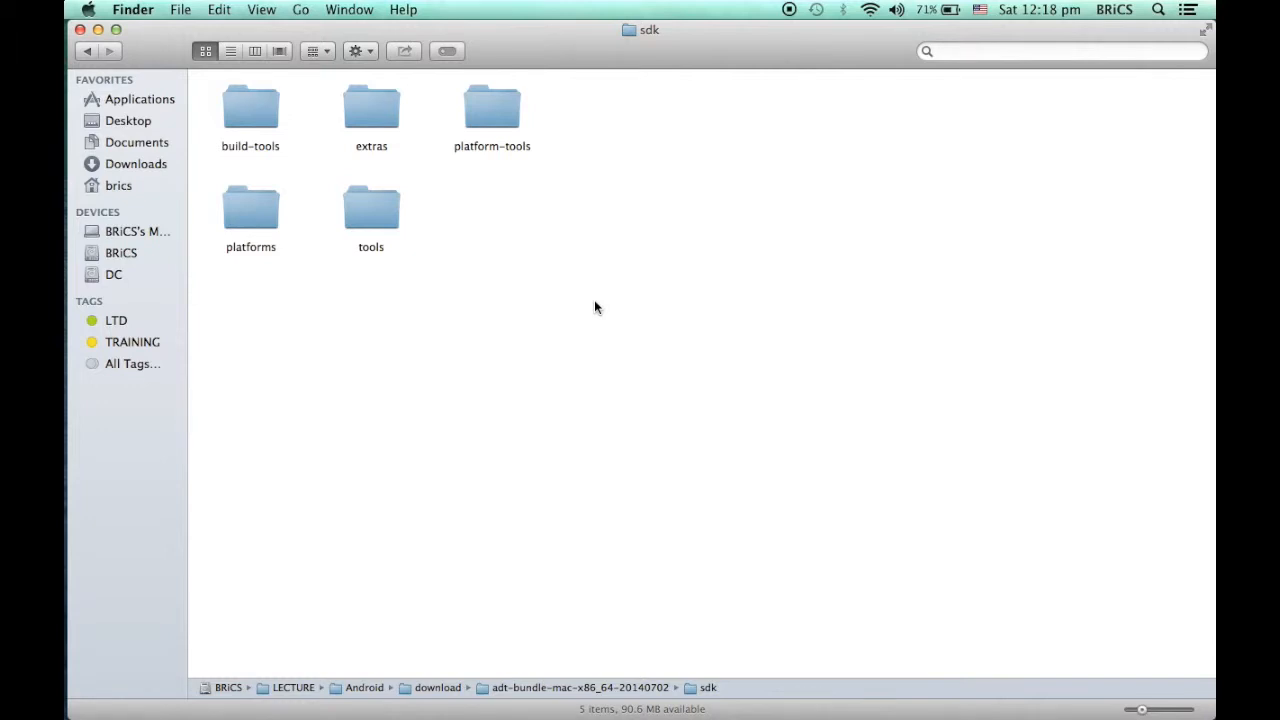
- Look through the contents of the build-tools, platform-tools and tools folders inside the sdk folder
double_click(247, 108)
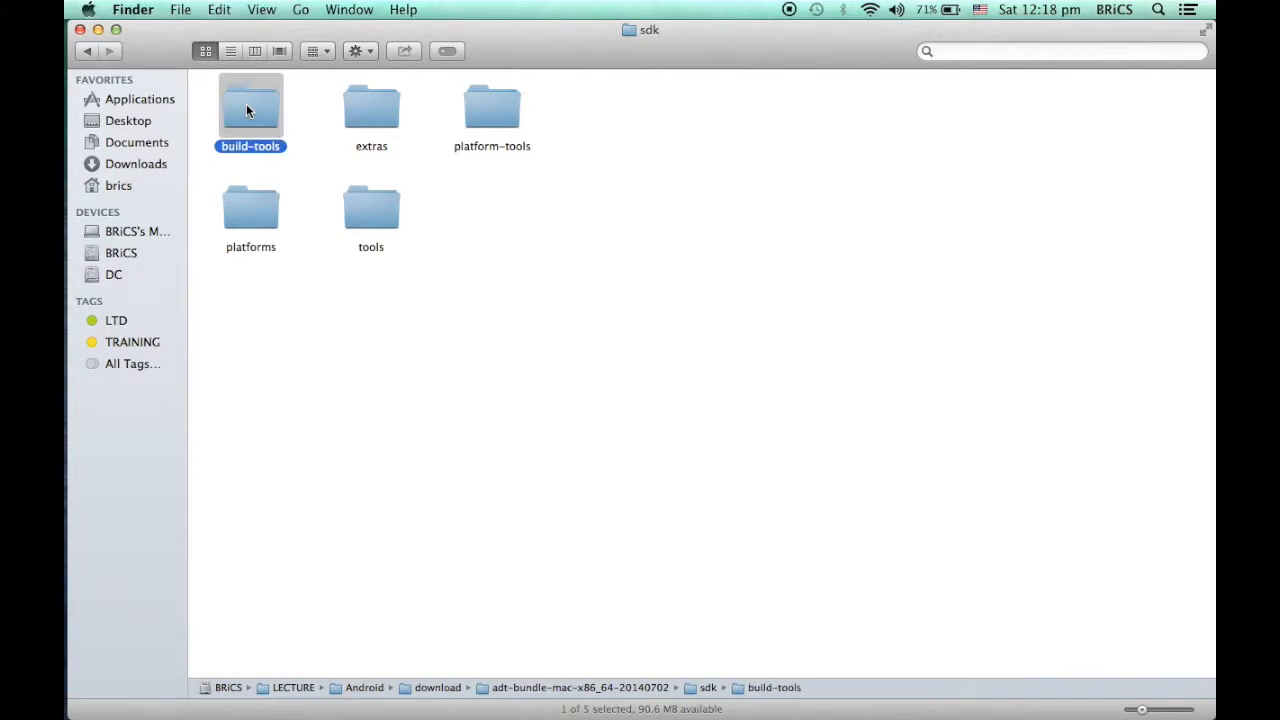
left_click(89, 51)
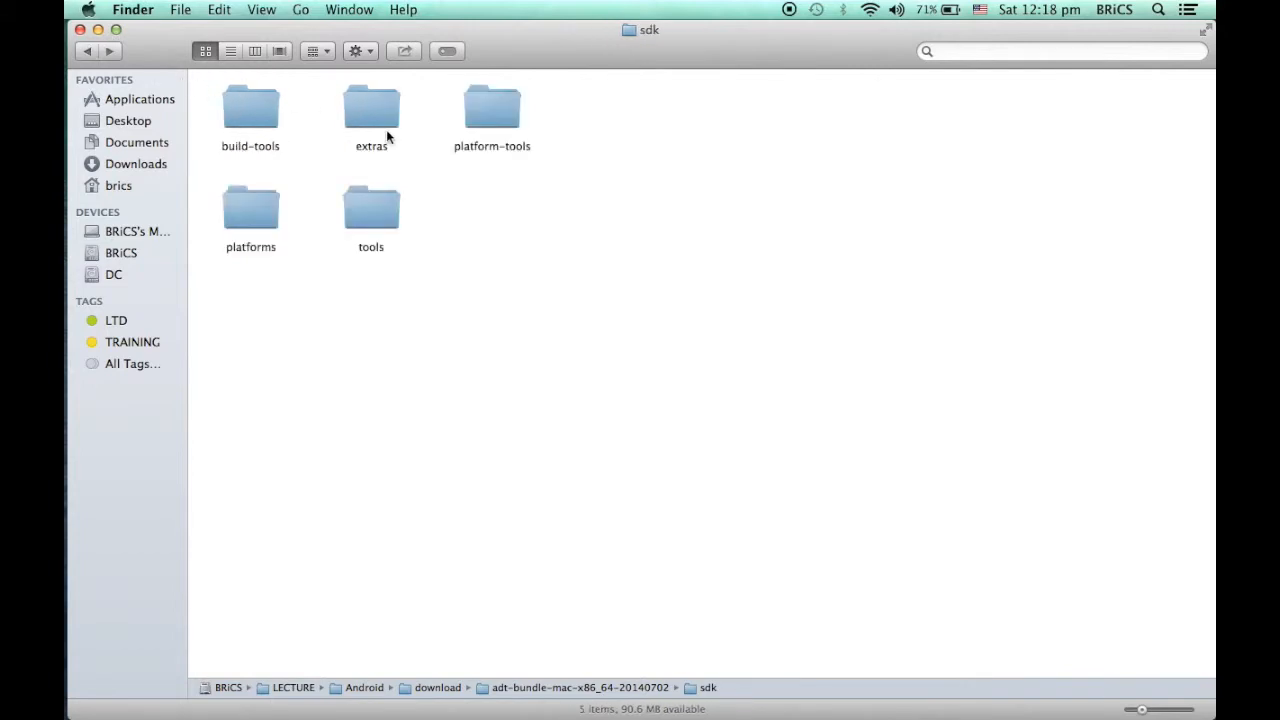
double_click(505, 121)
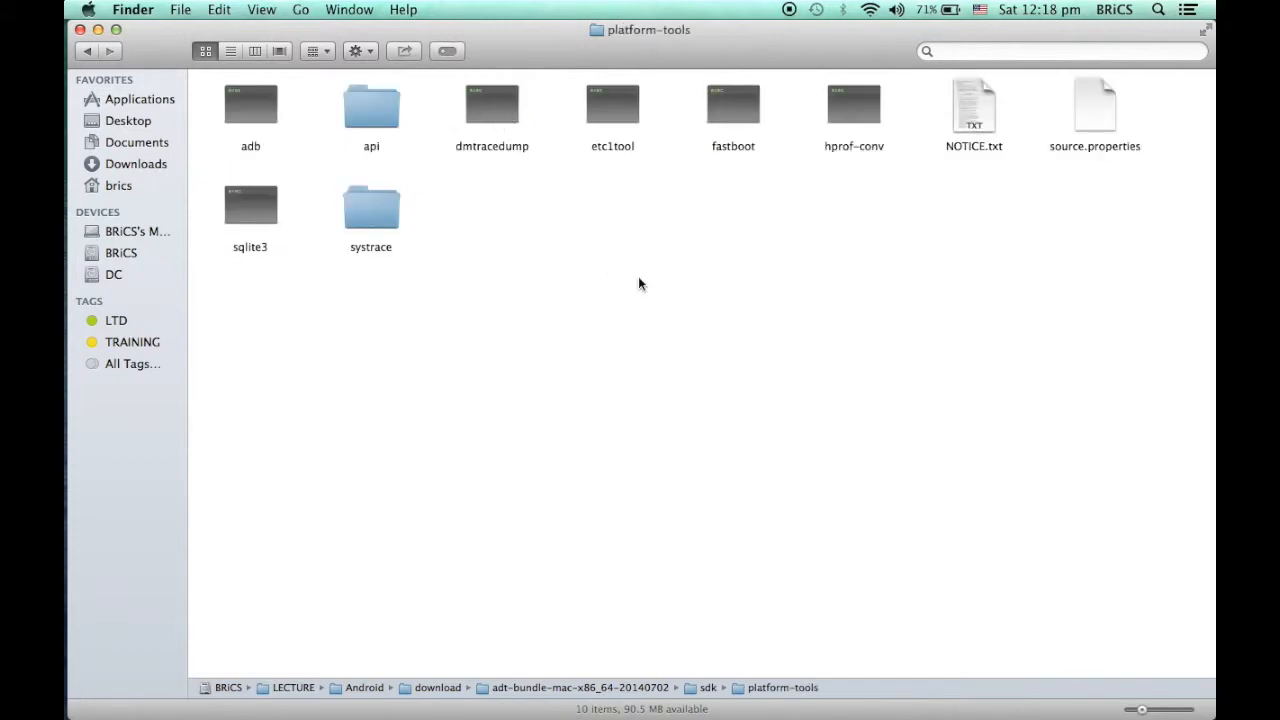
left_click(87, 52)
double_click(359, 221)
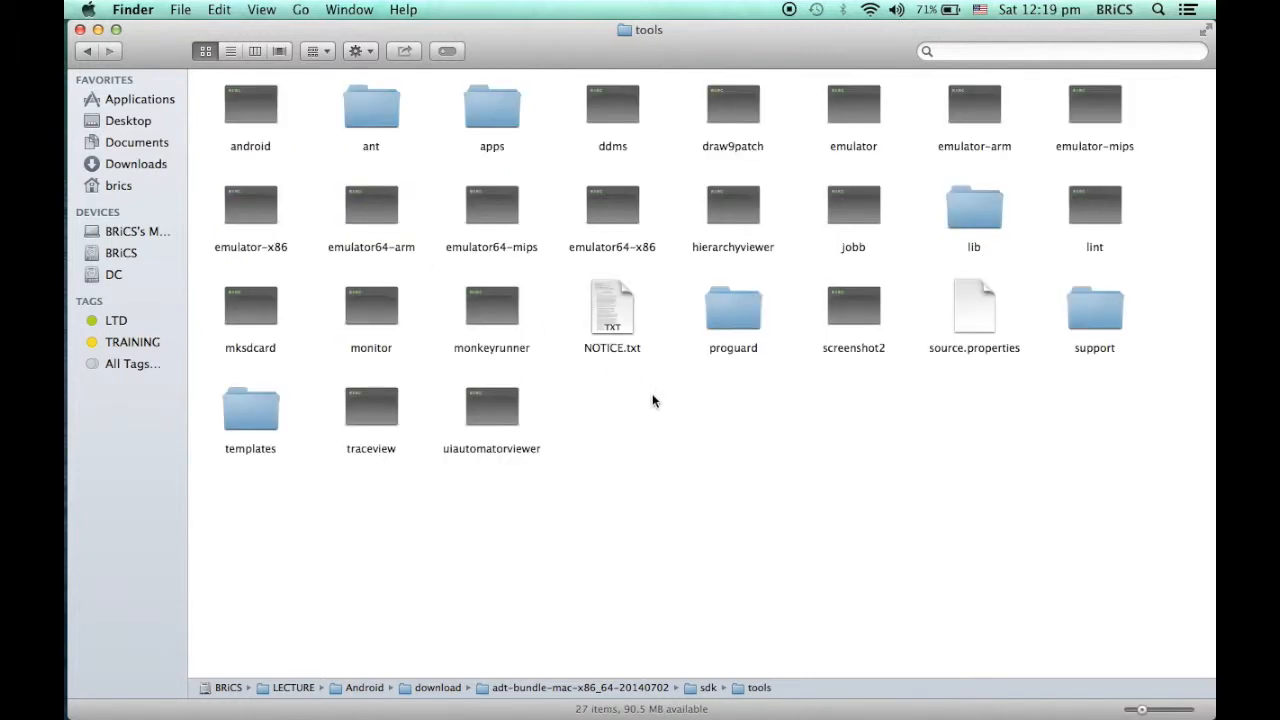
left_click(87, 53)
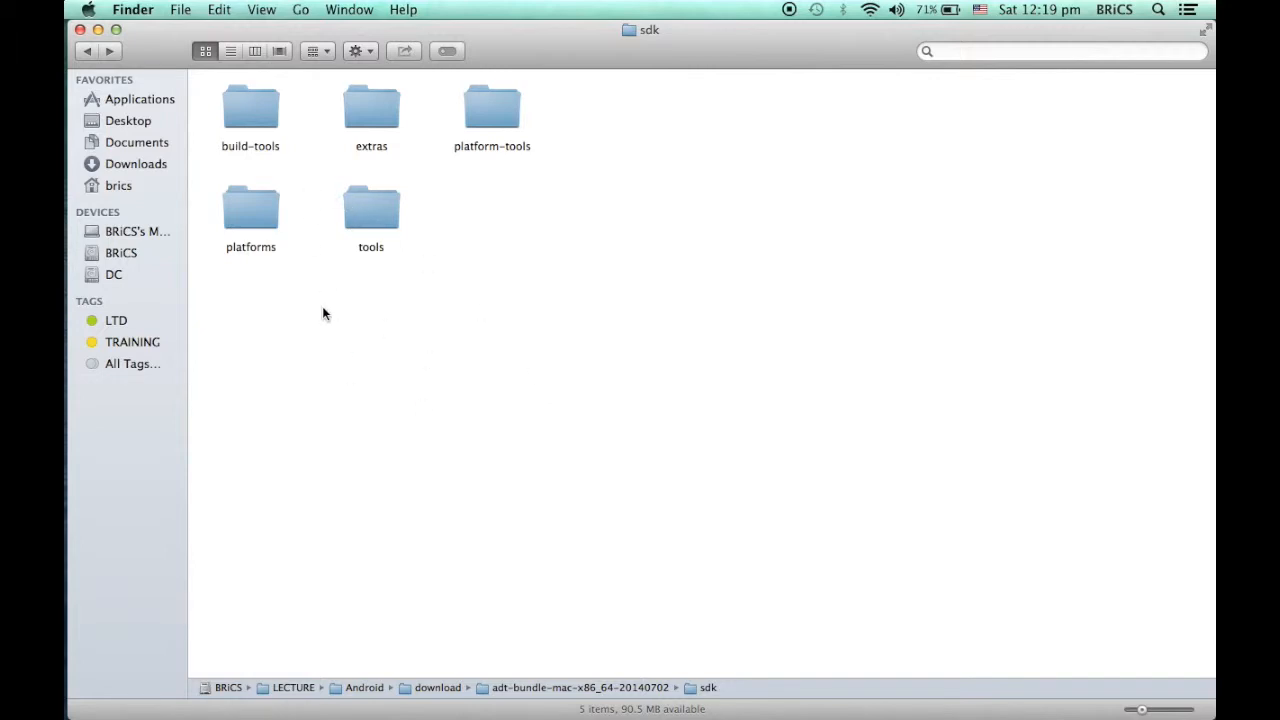
left_click(87, 54)
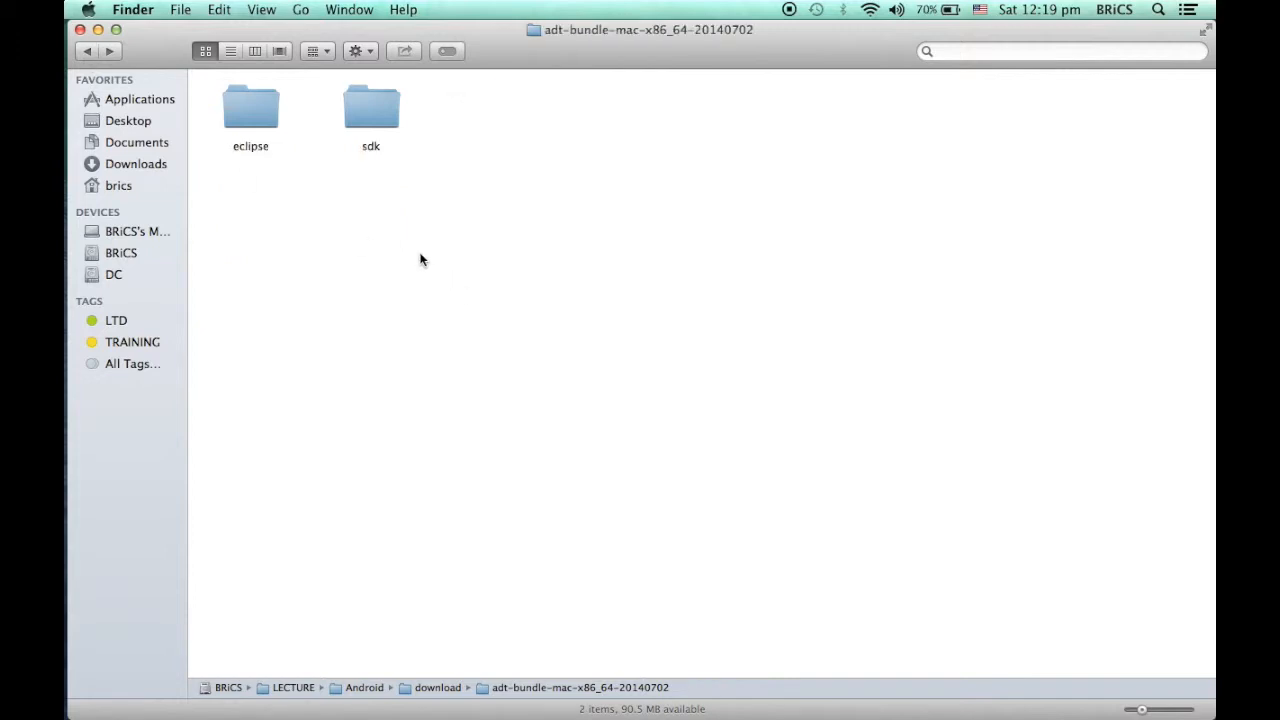
double_click(265, 123)
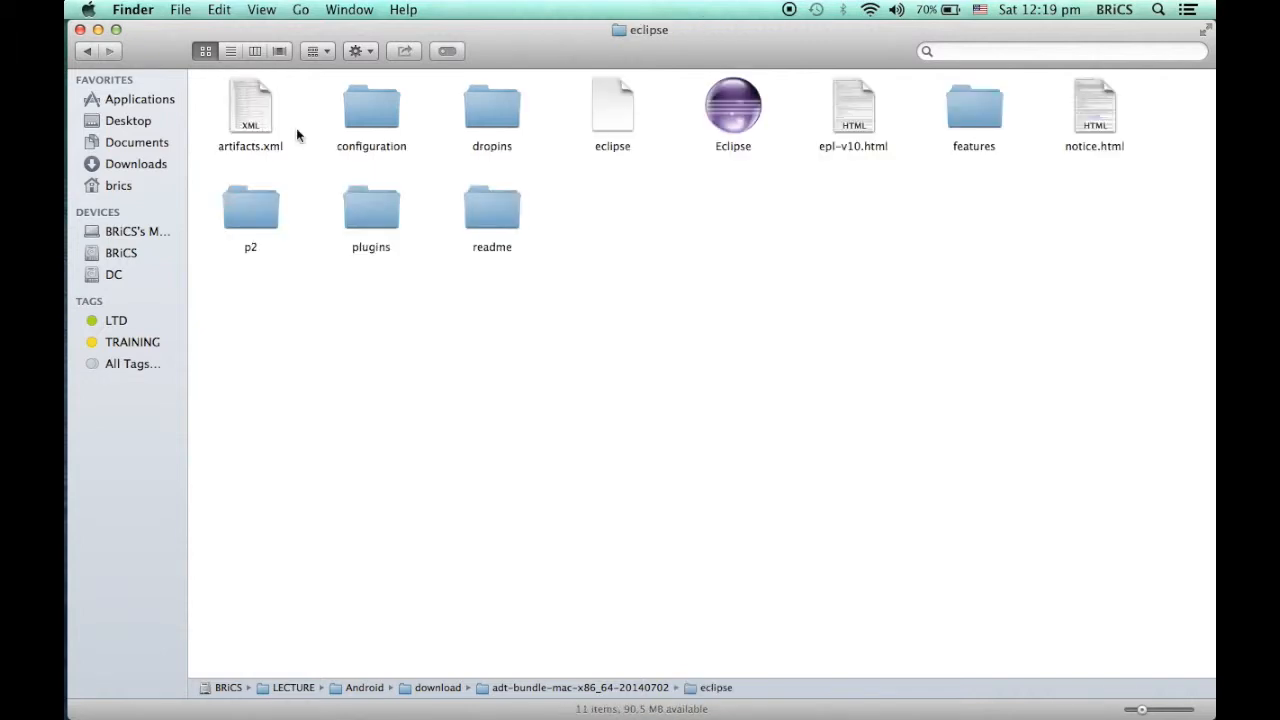
double_click(748, 108)
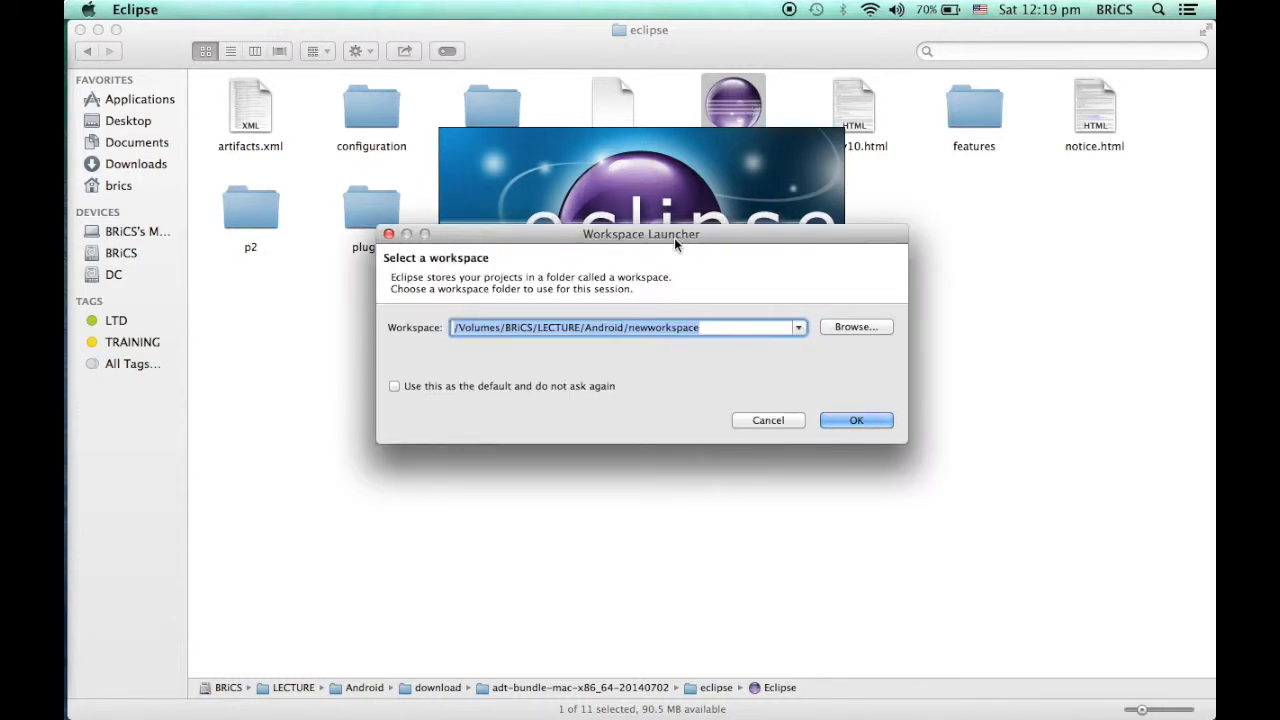
- Choose the newworkspace folder inside the Android folder as the workspace and start Eclipse with it
left_click_drag(675, 236, 646, 191)
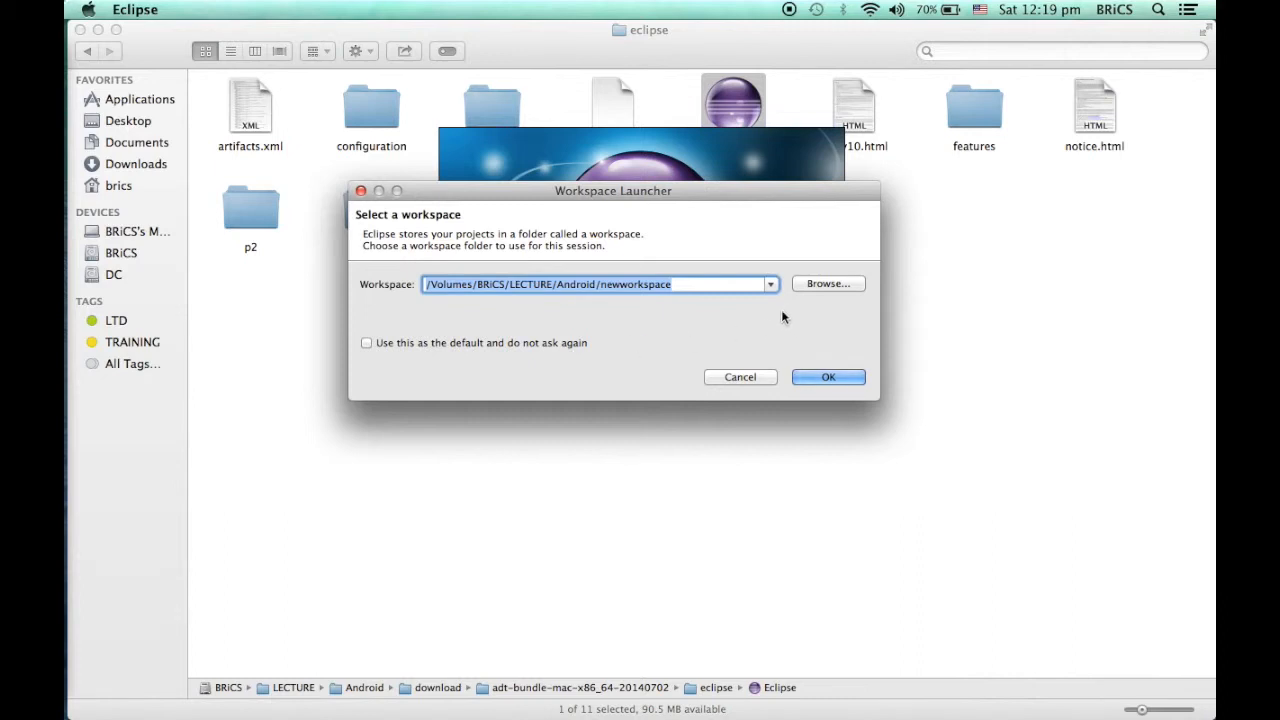
left_click(840, 284)
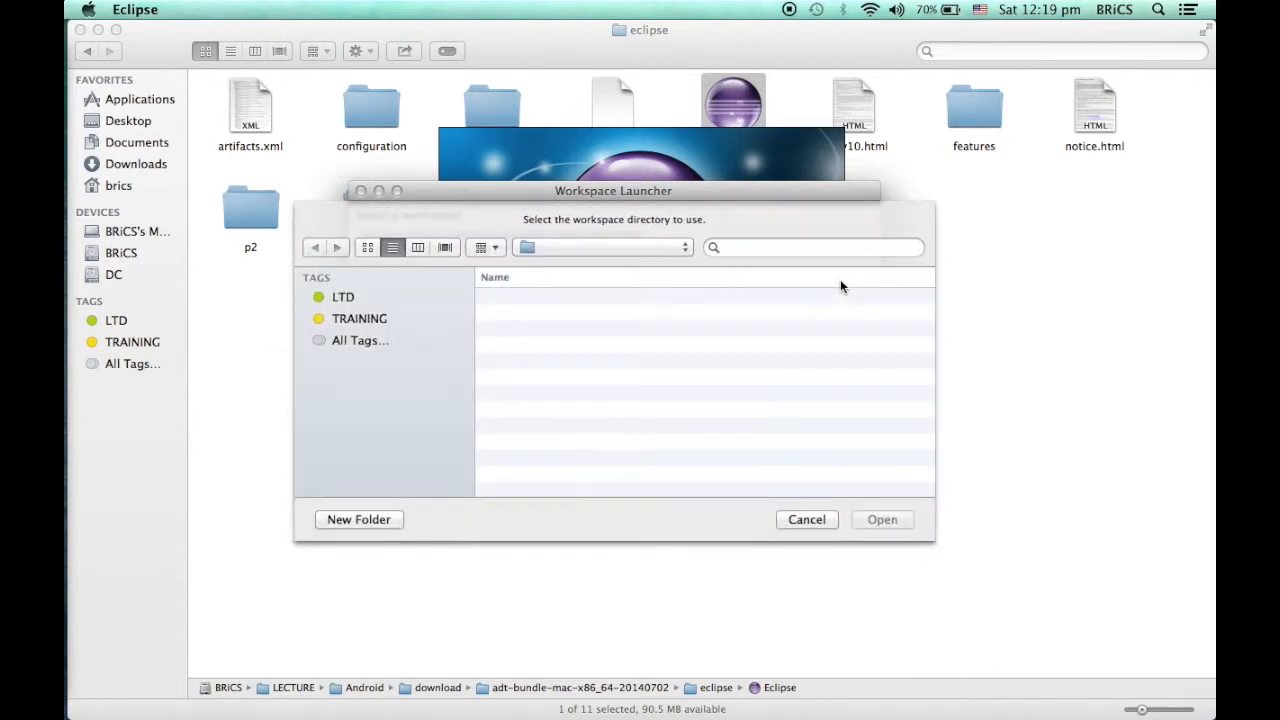
left_click(572, 250)
left_click(555, 267)
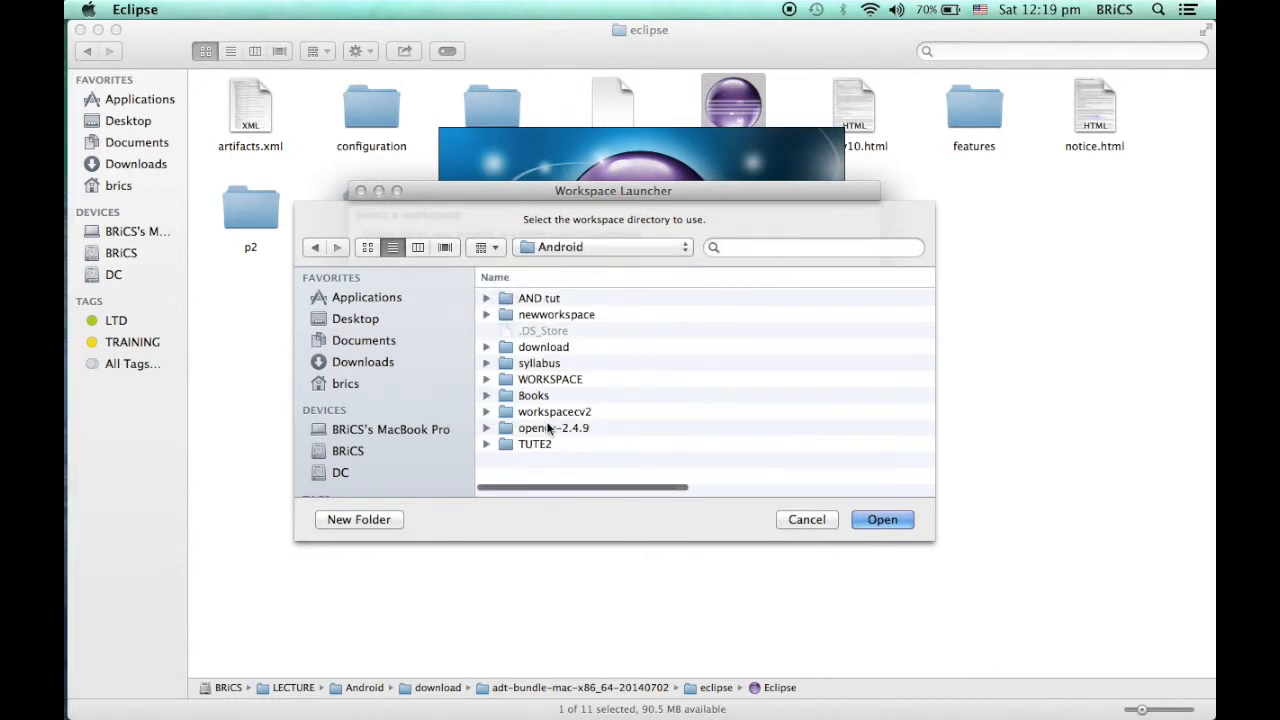
left_click(560, 314)
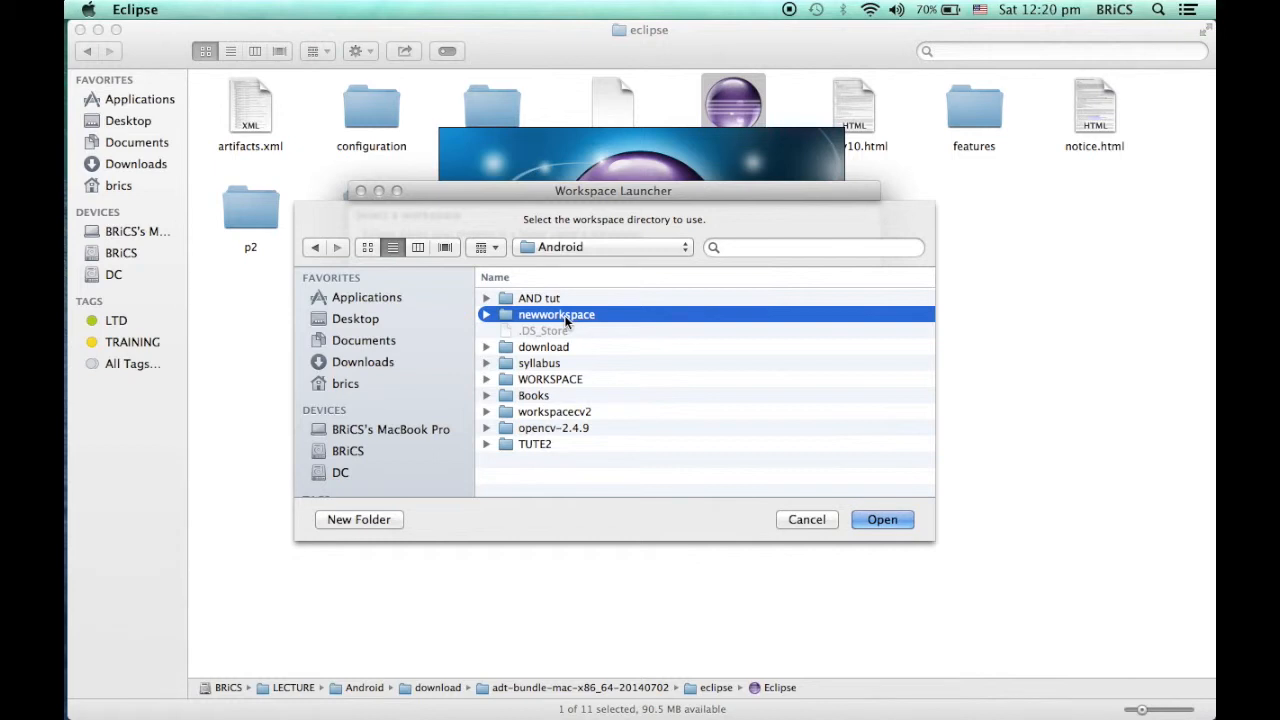
double_click(565, 320)
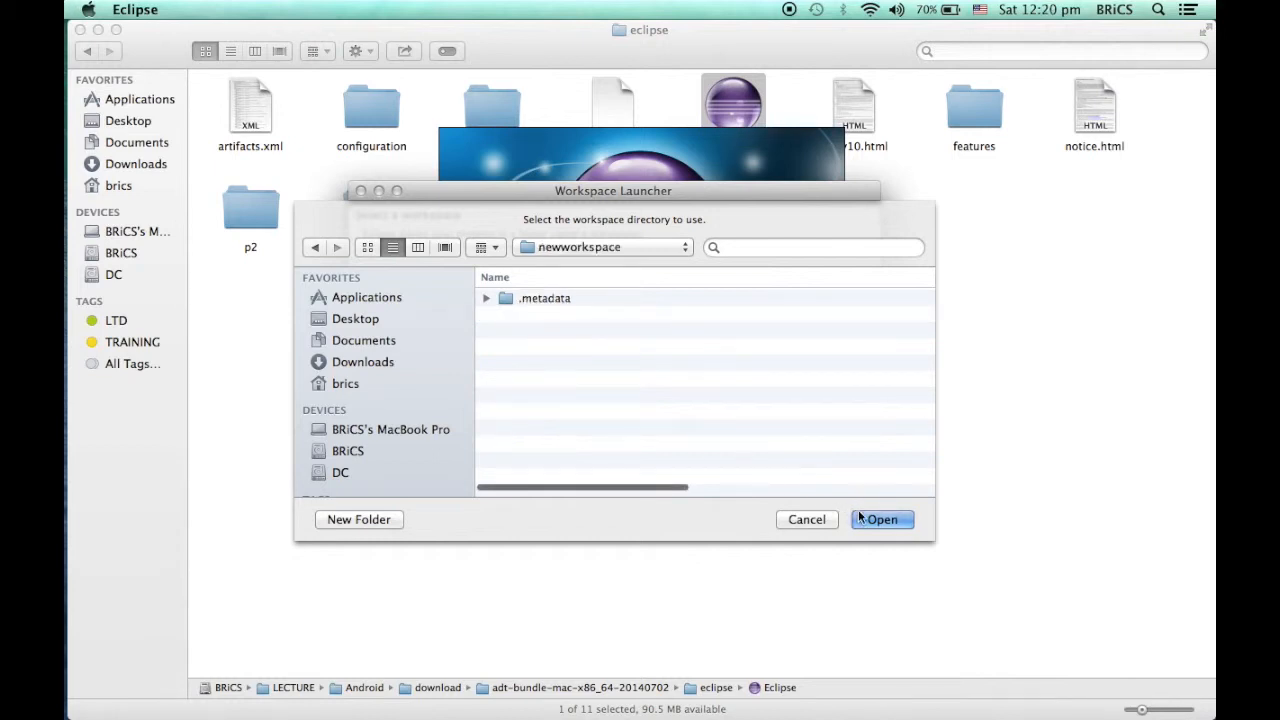
left_click(891, 521)
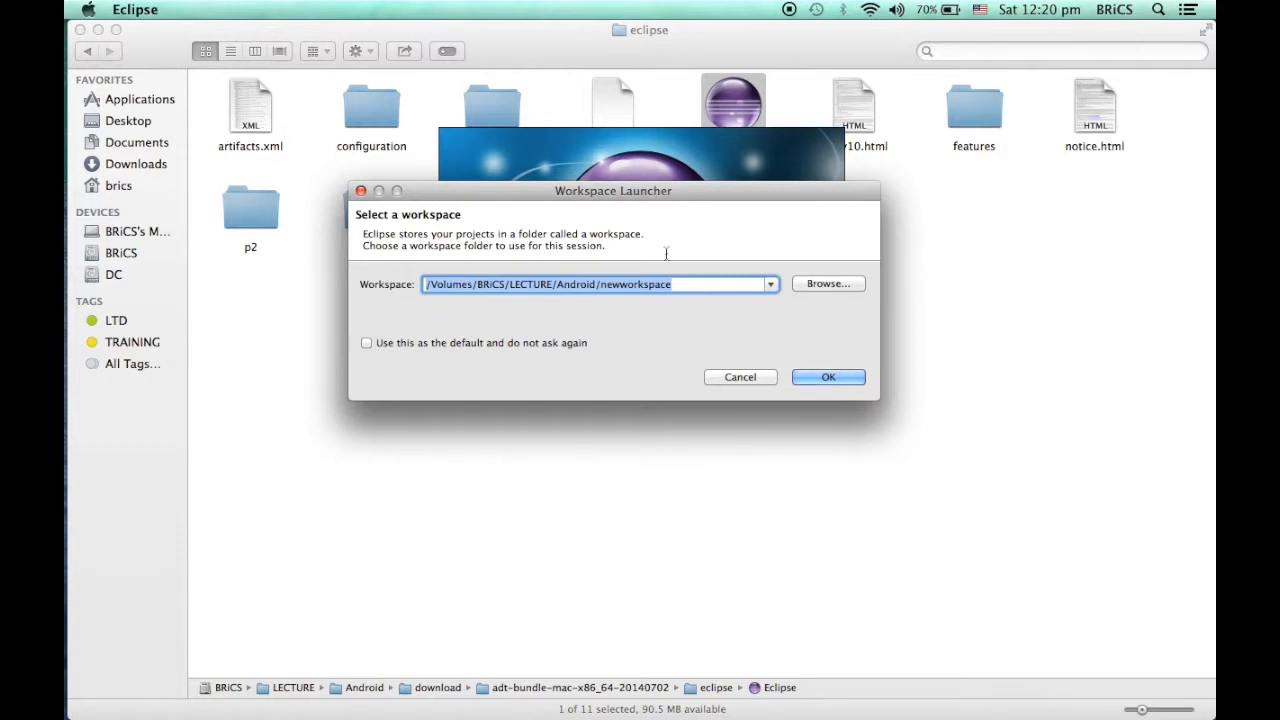
left_click(828, 377)
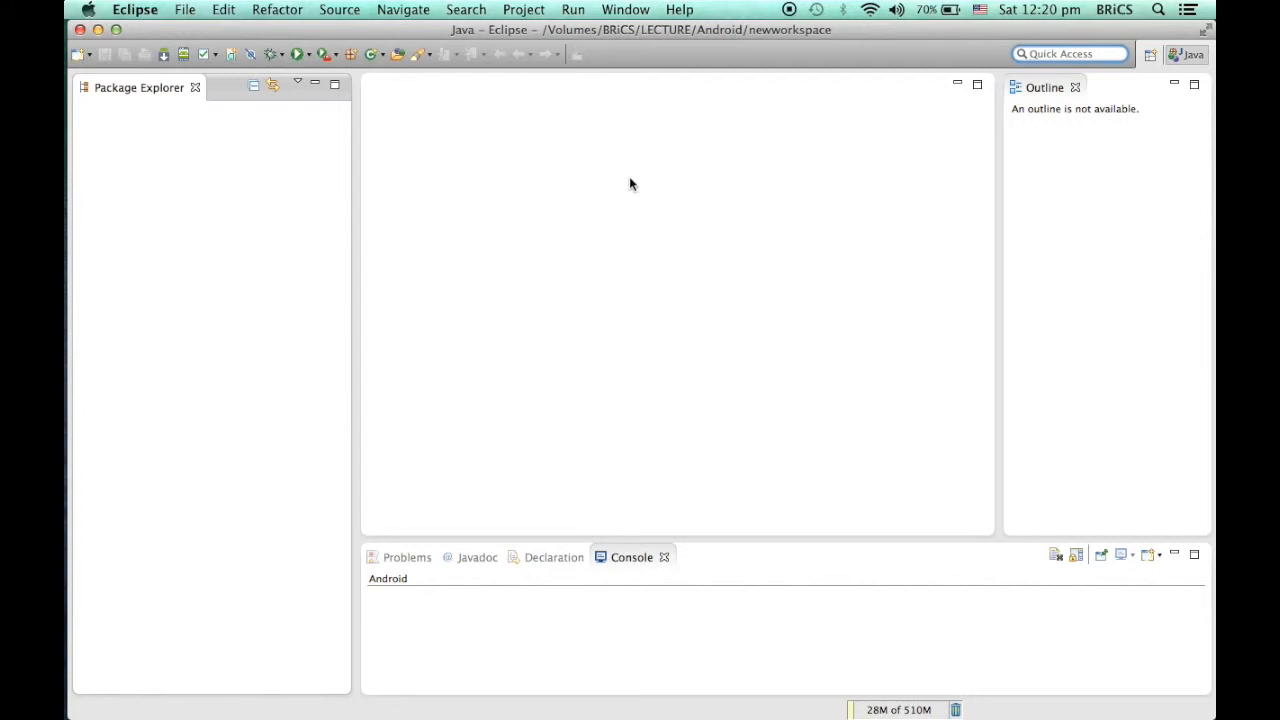
- Open the Eclipse Preferences
left_click(634, 8)
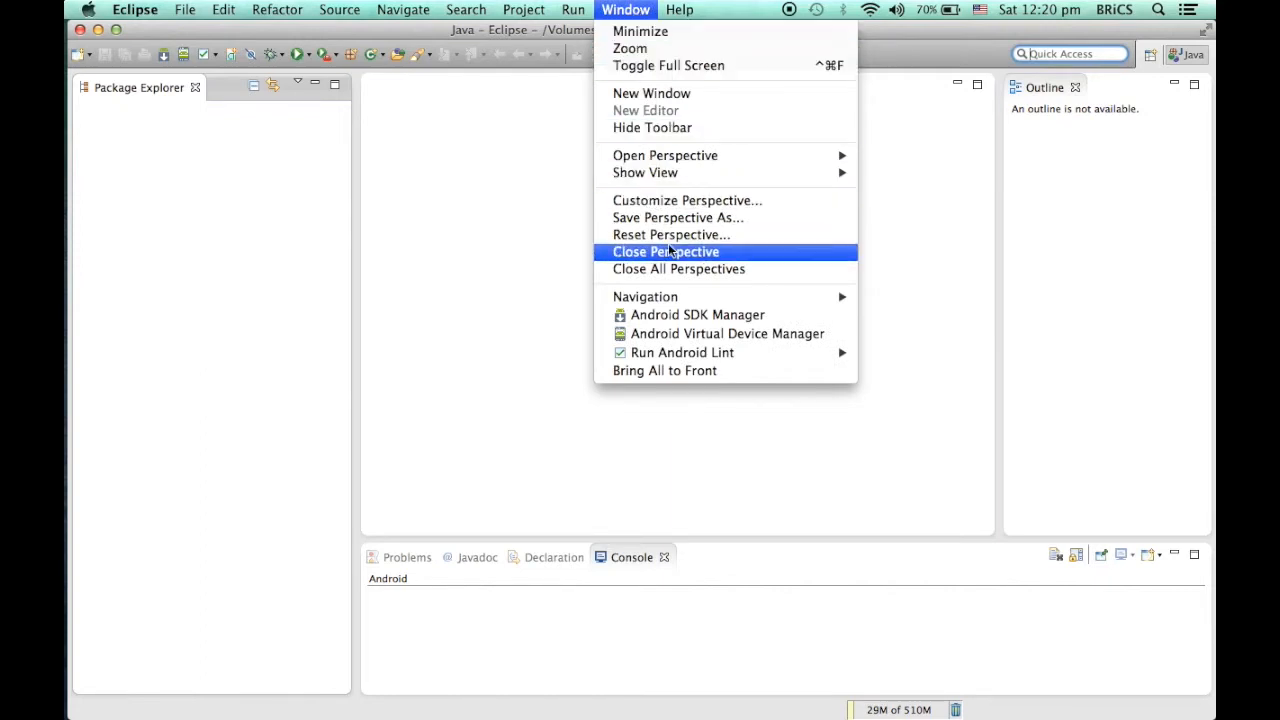
left_click(128, 9)
left_click(128, 9)
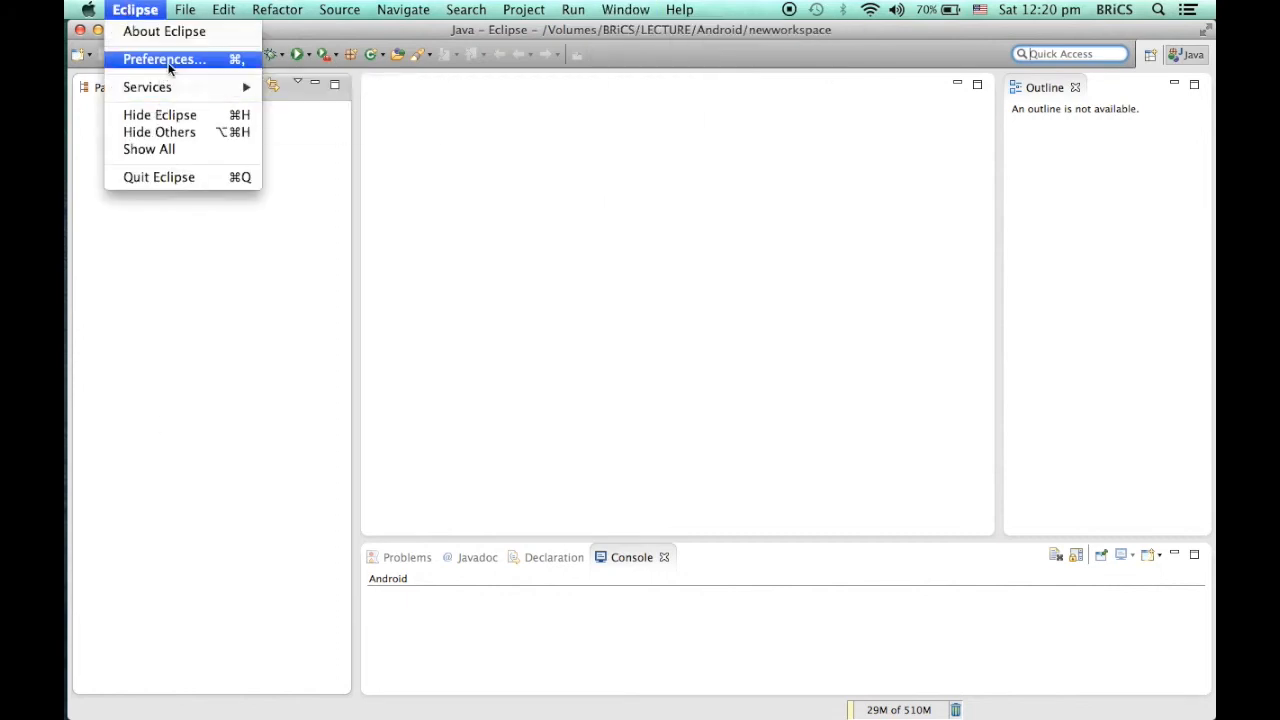
mouse_move(640, 8)
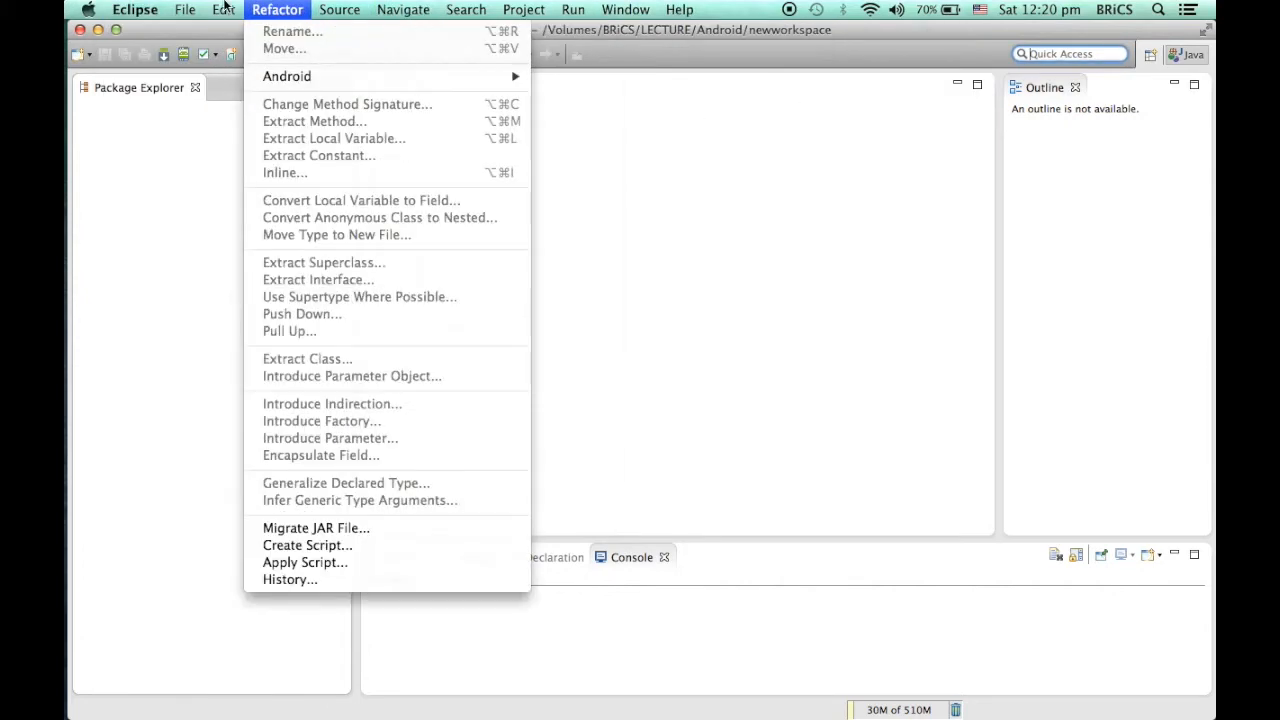
mouse_move(134, 10)
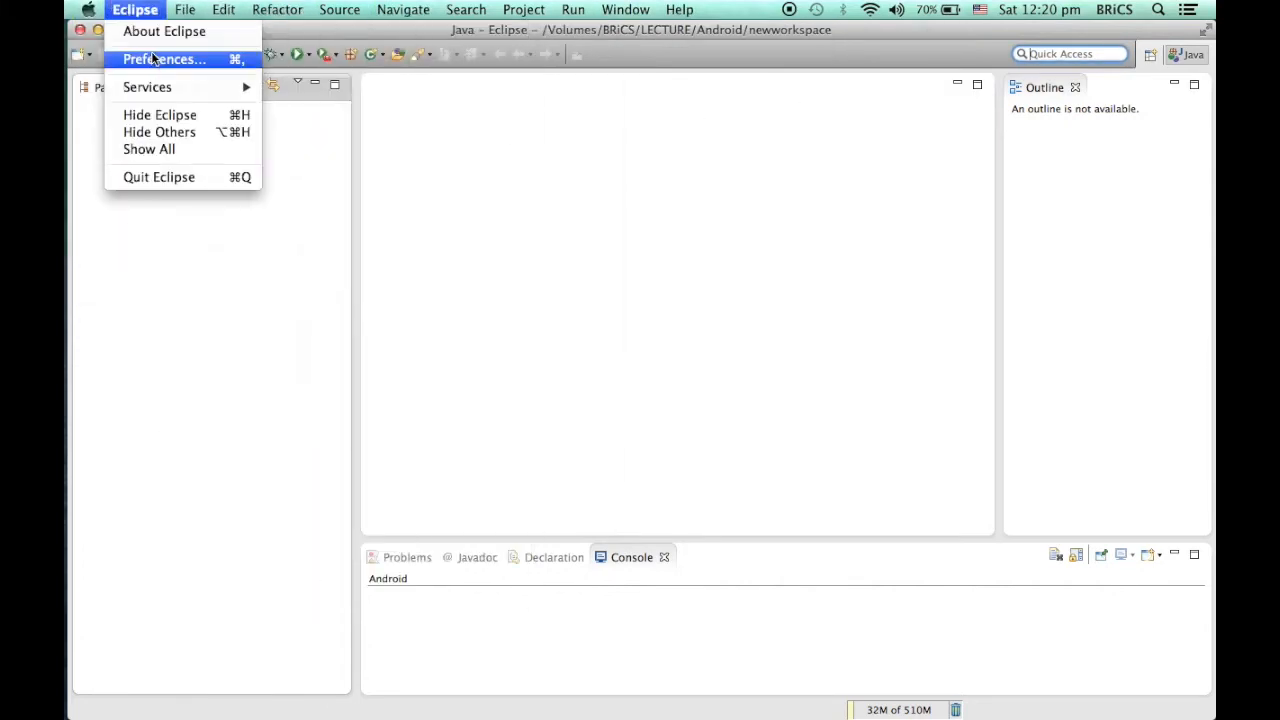
left_click(155, 60)
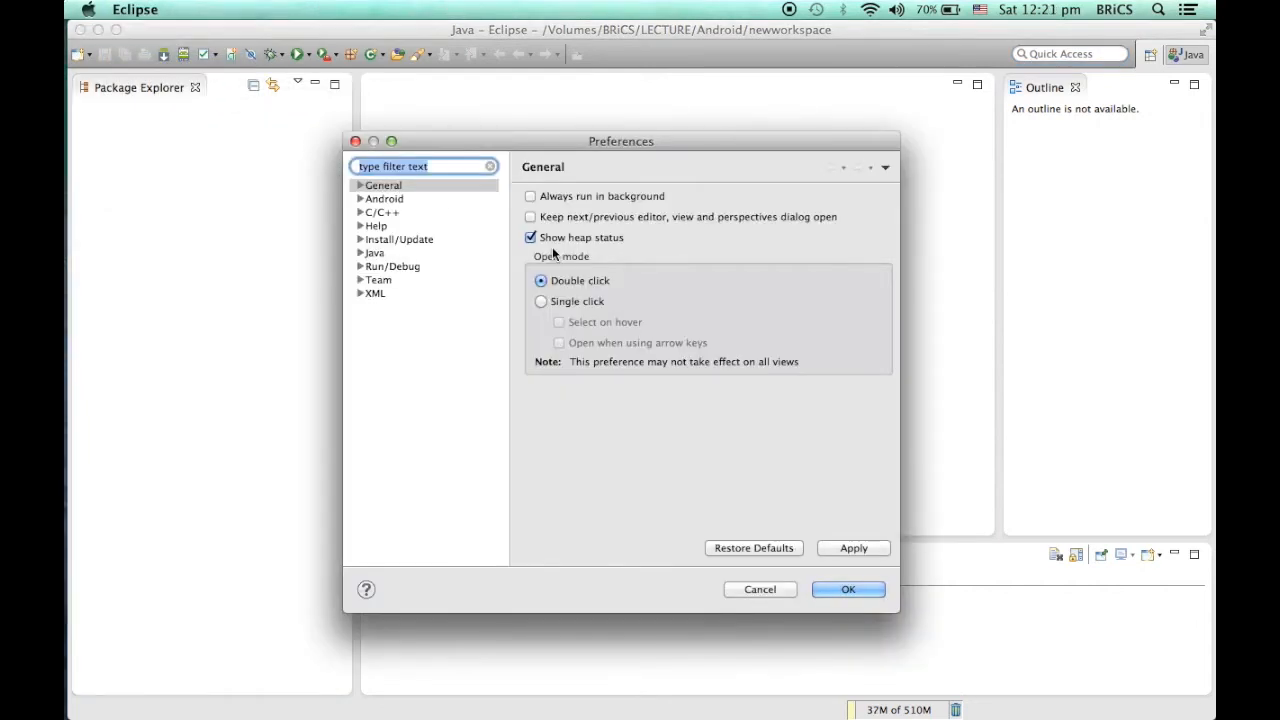
- Examine the General, Android, C/C++ and Java preference pages
left_click(386, 187)
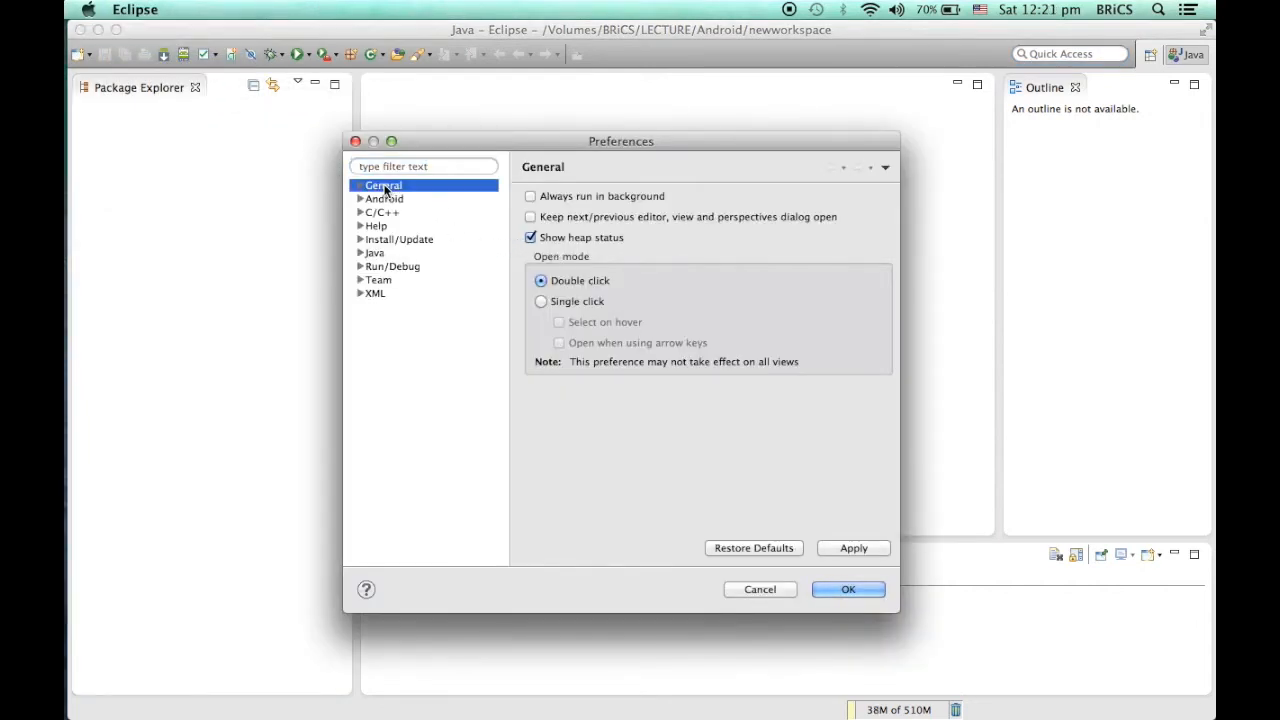
left_click(384, 199)
left_click(381, 212)
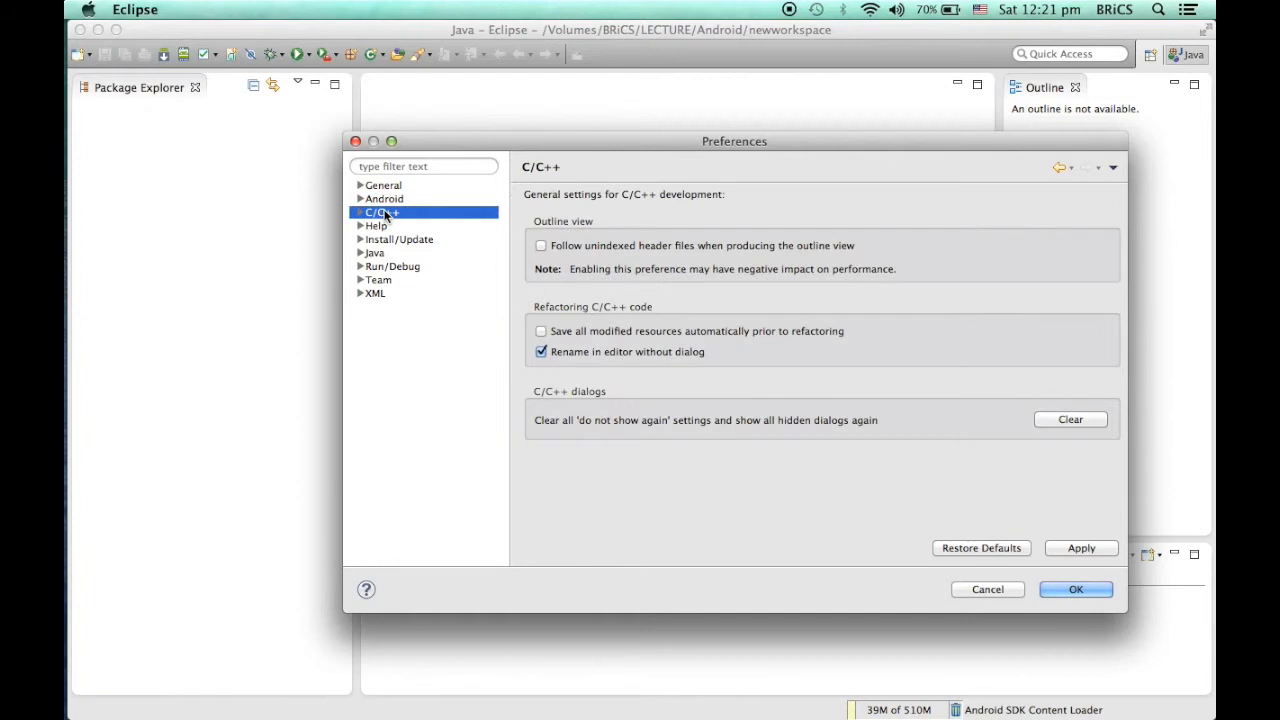
left_click(378, 256)
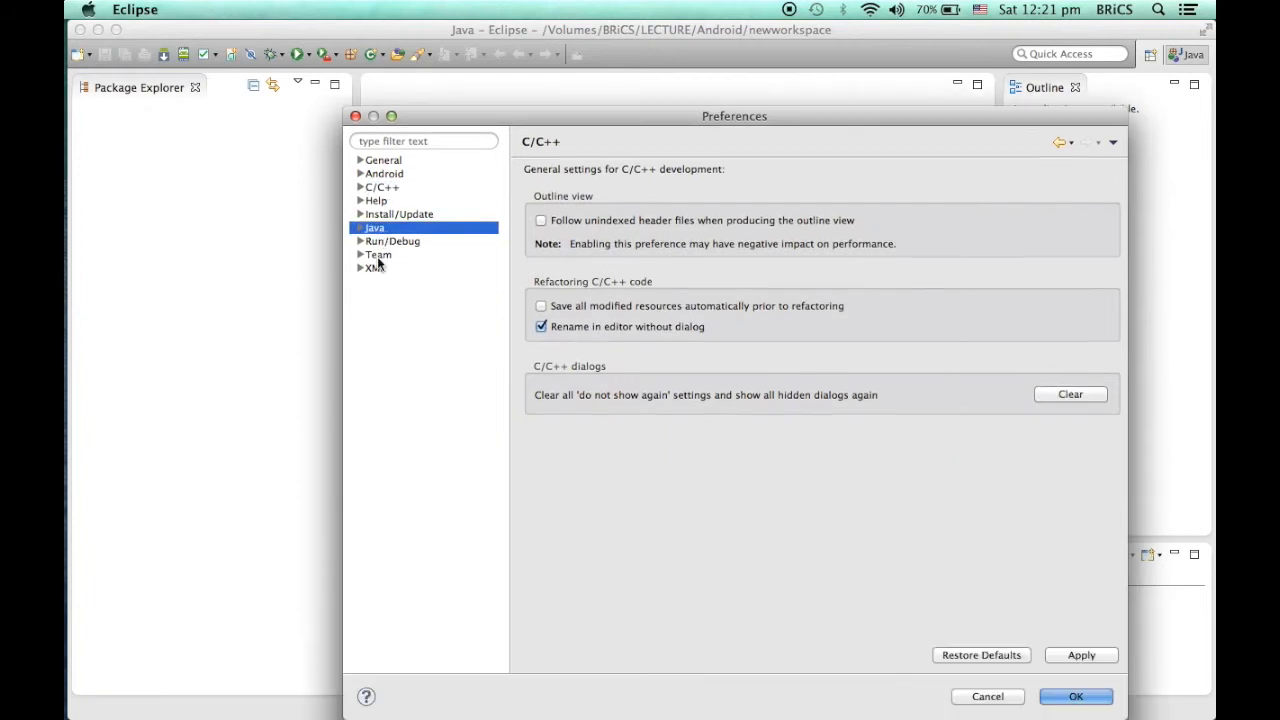
left_click(379, 188)
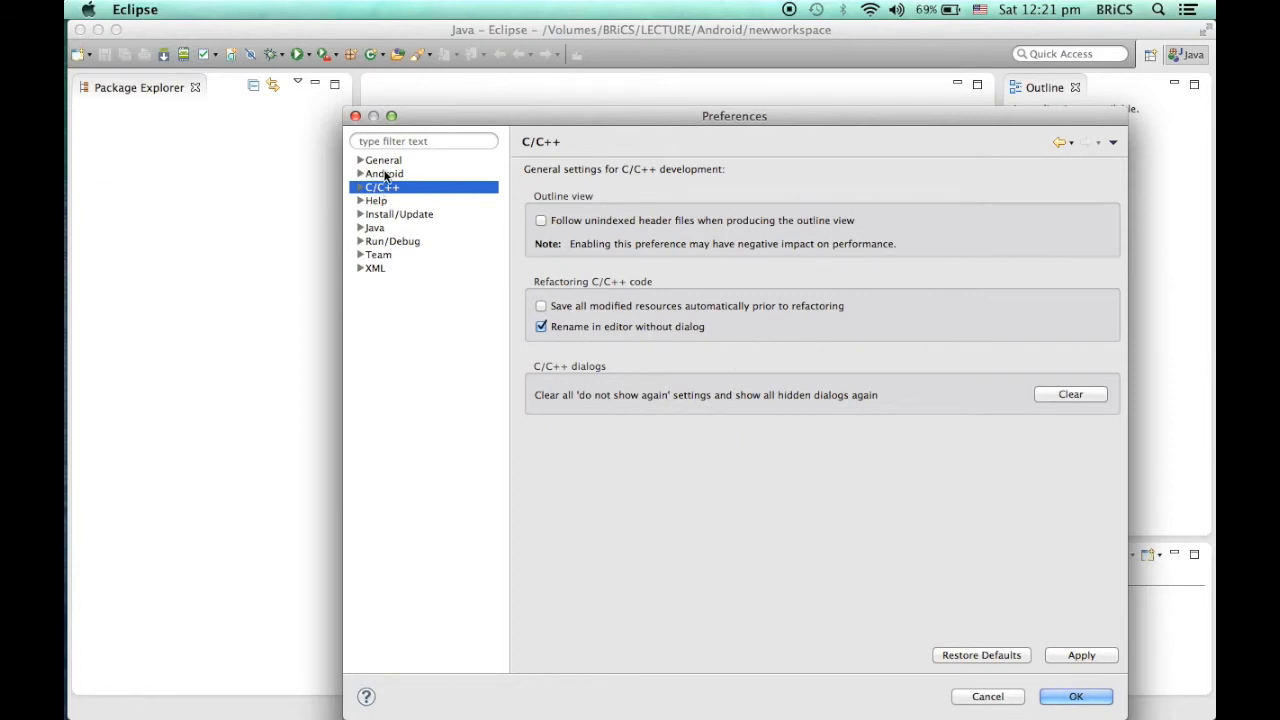
left_click(375, 230)
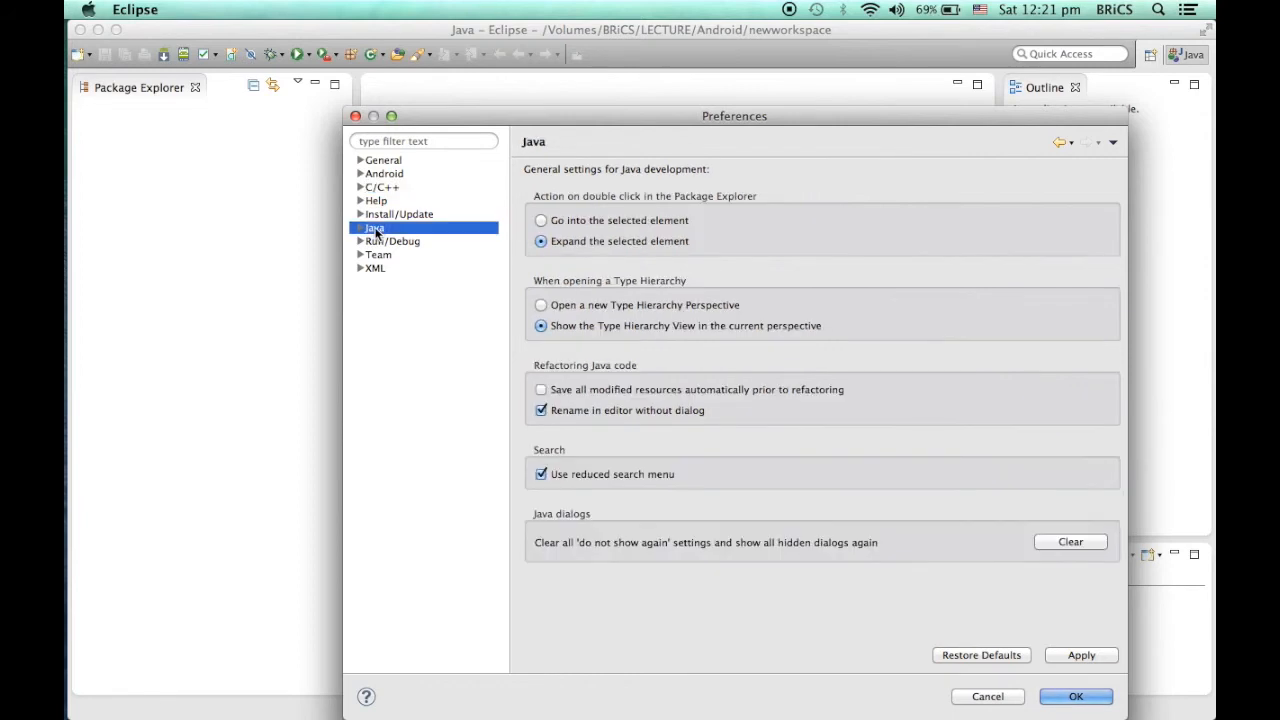
left_click(383, 175)
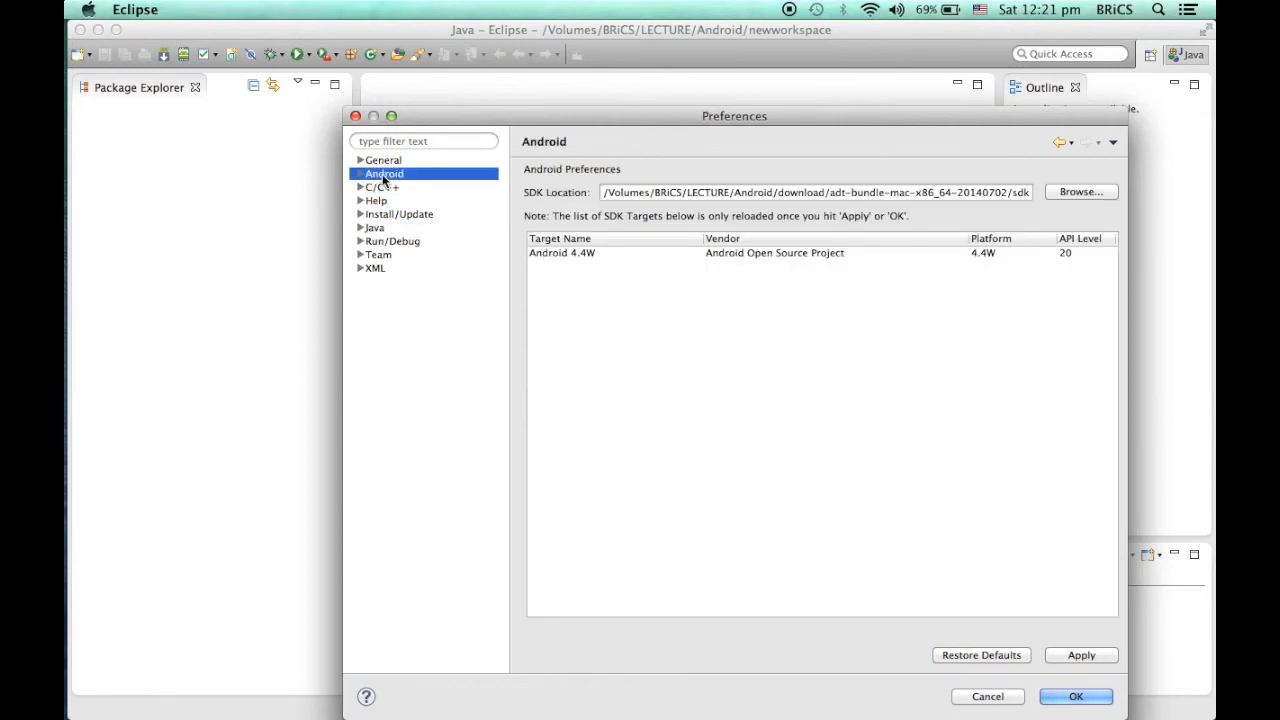
left_click(375, 162)
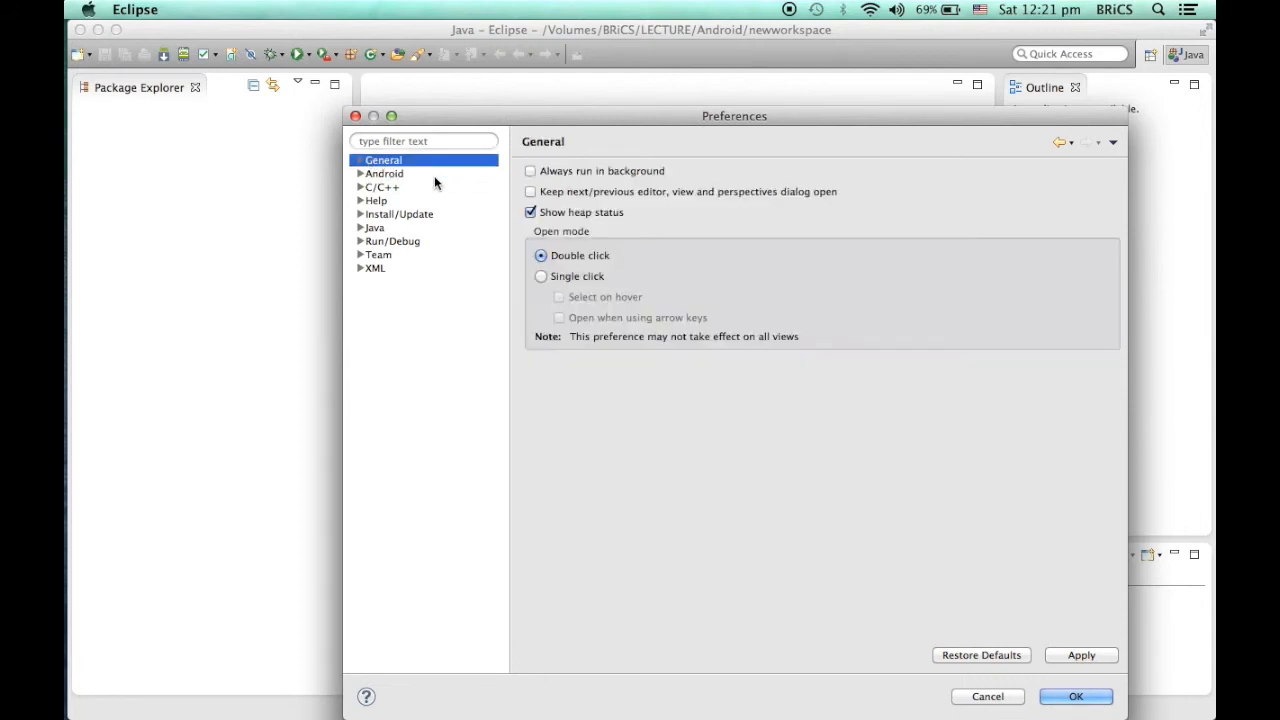
- Show the Android preferences, expand their subcategories and inspect the SDK Location path
left_click(380, 175)
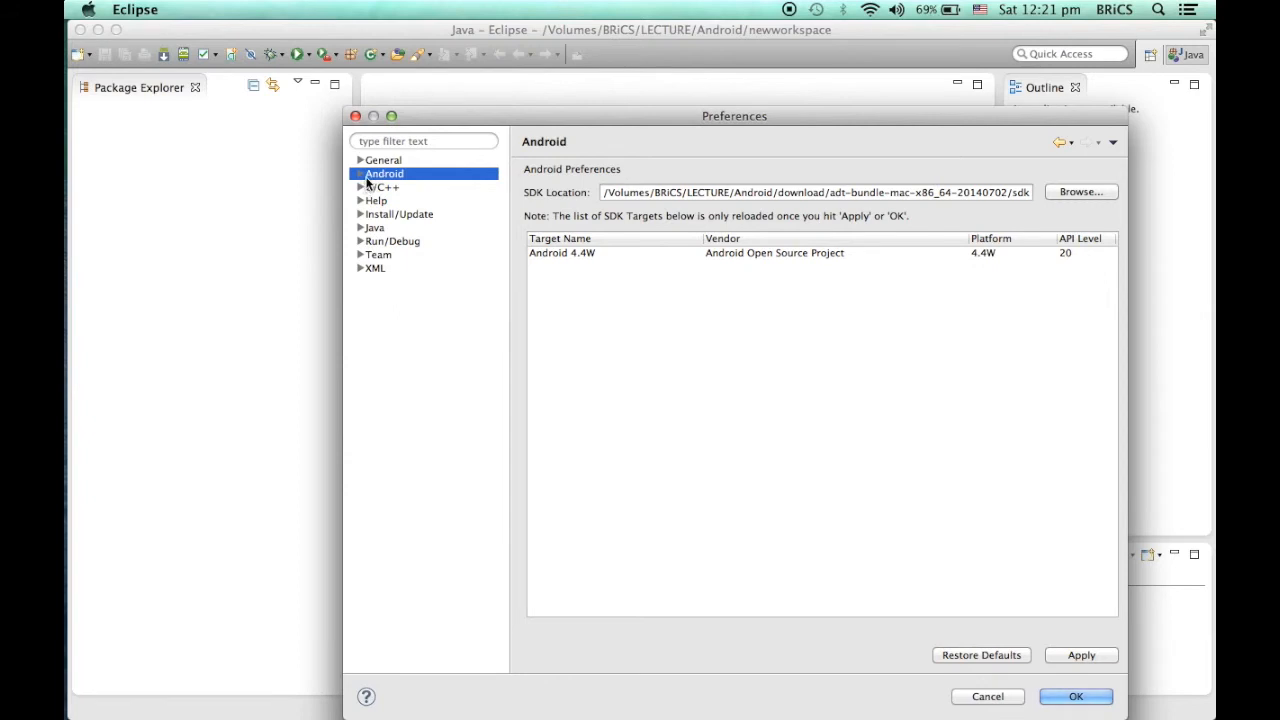
double_click(380, 177)
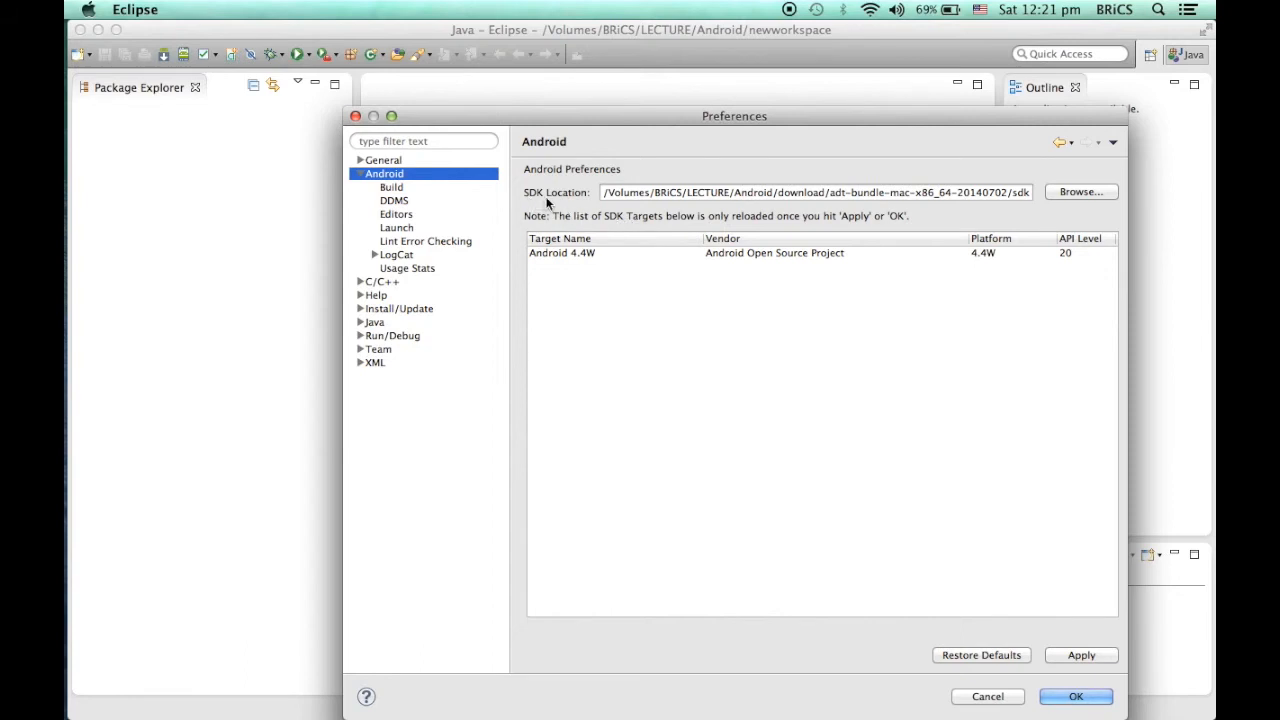
left_click(902, 191)
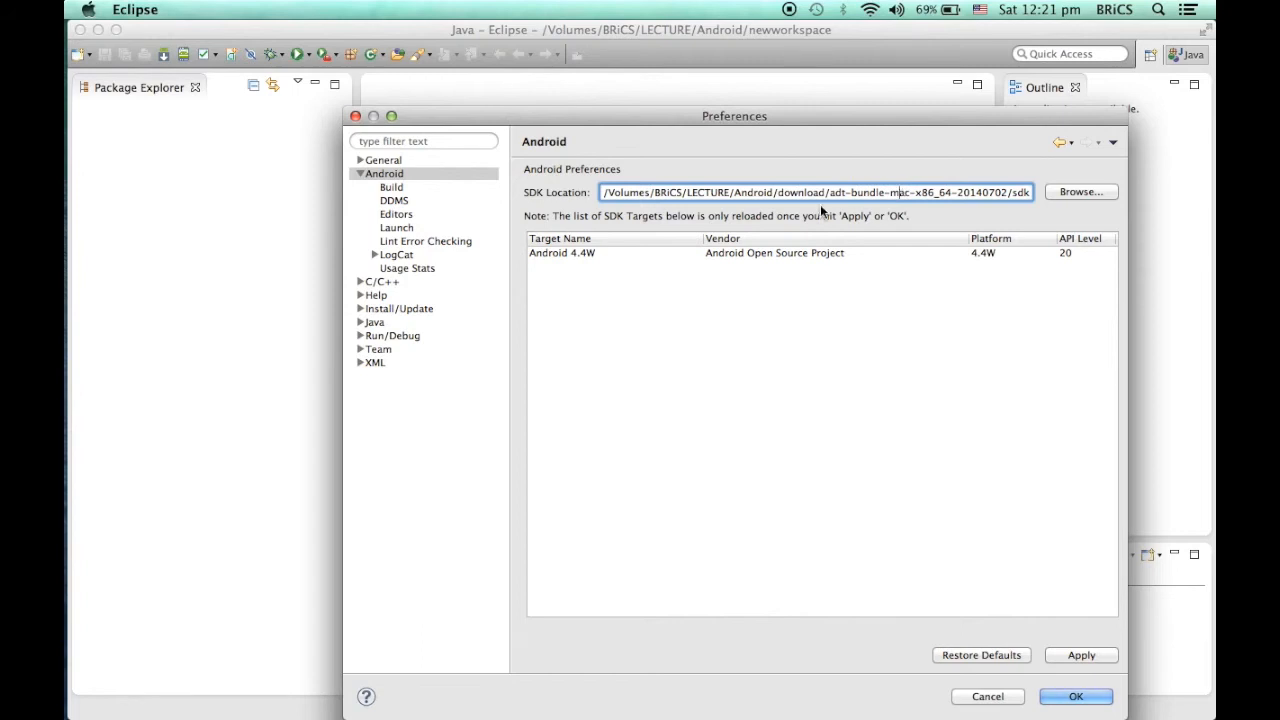
left_click(1081, 191)
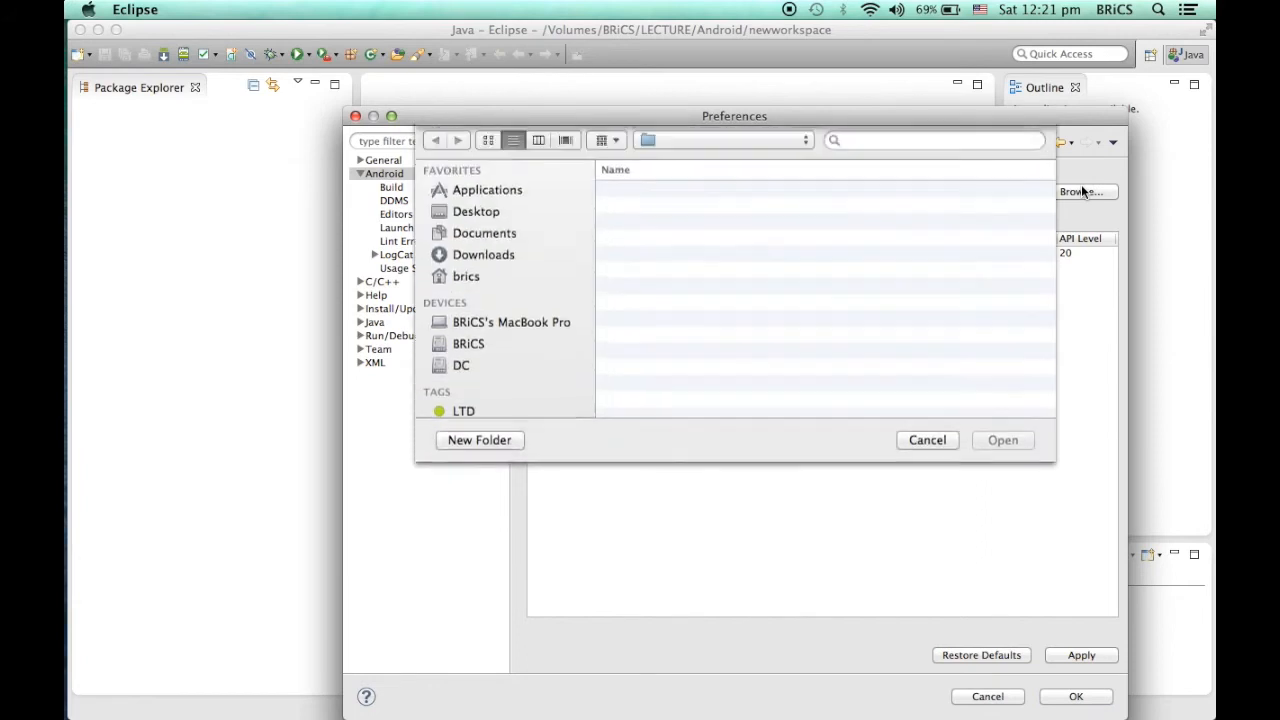
left_click(730, 145)
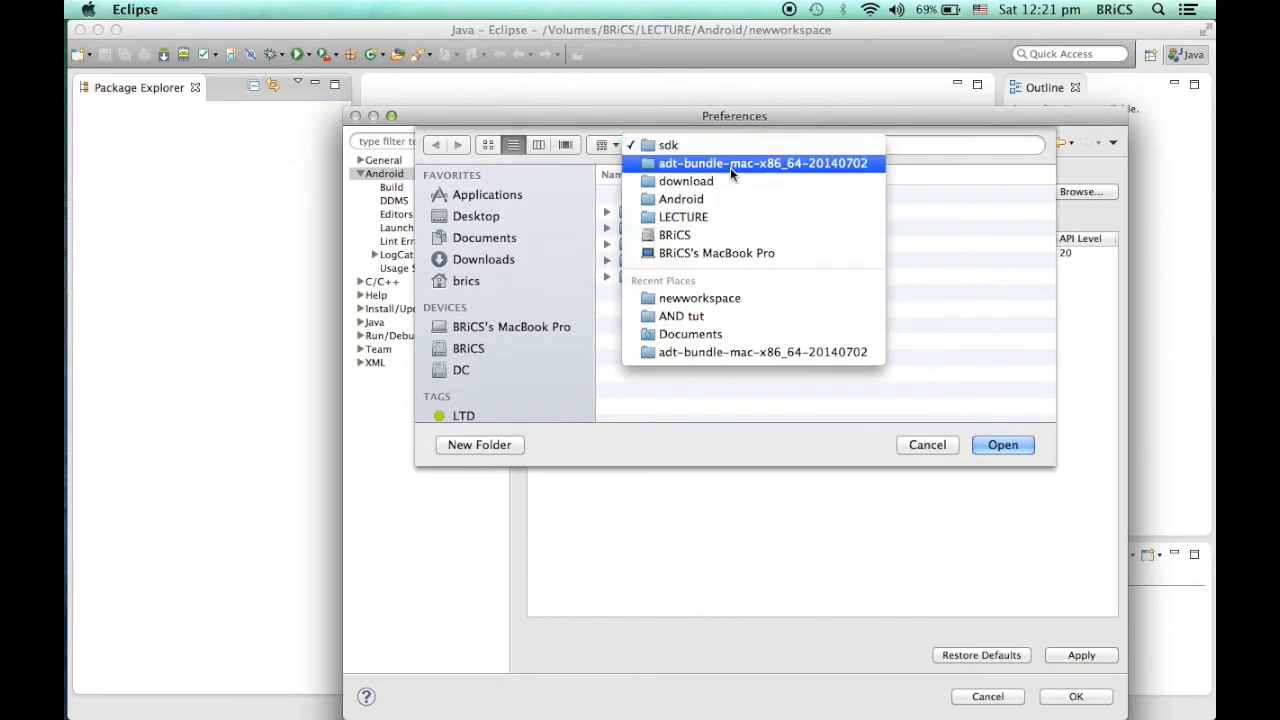
left_click(703, 200)
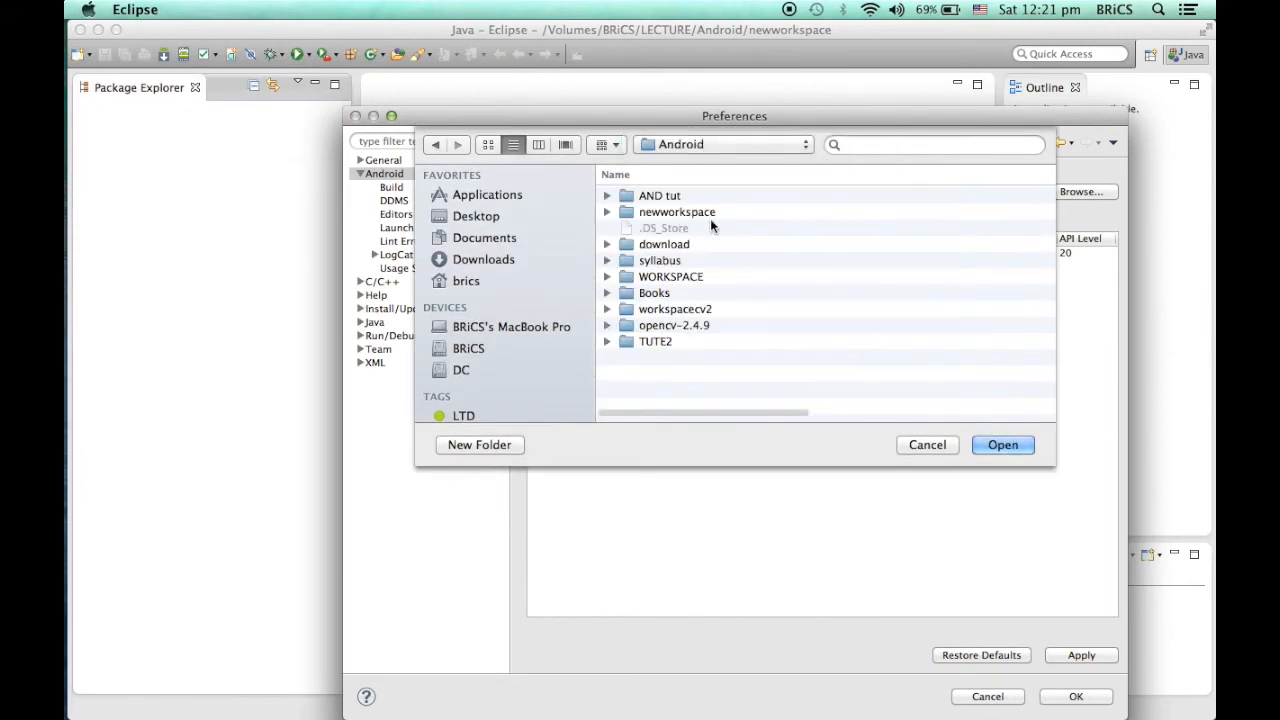
double_click(648, 246)
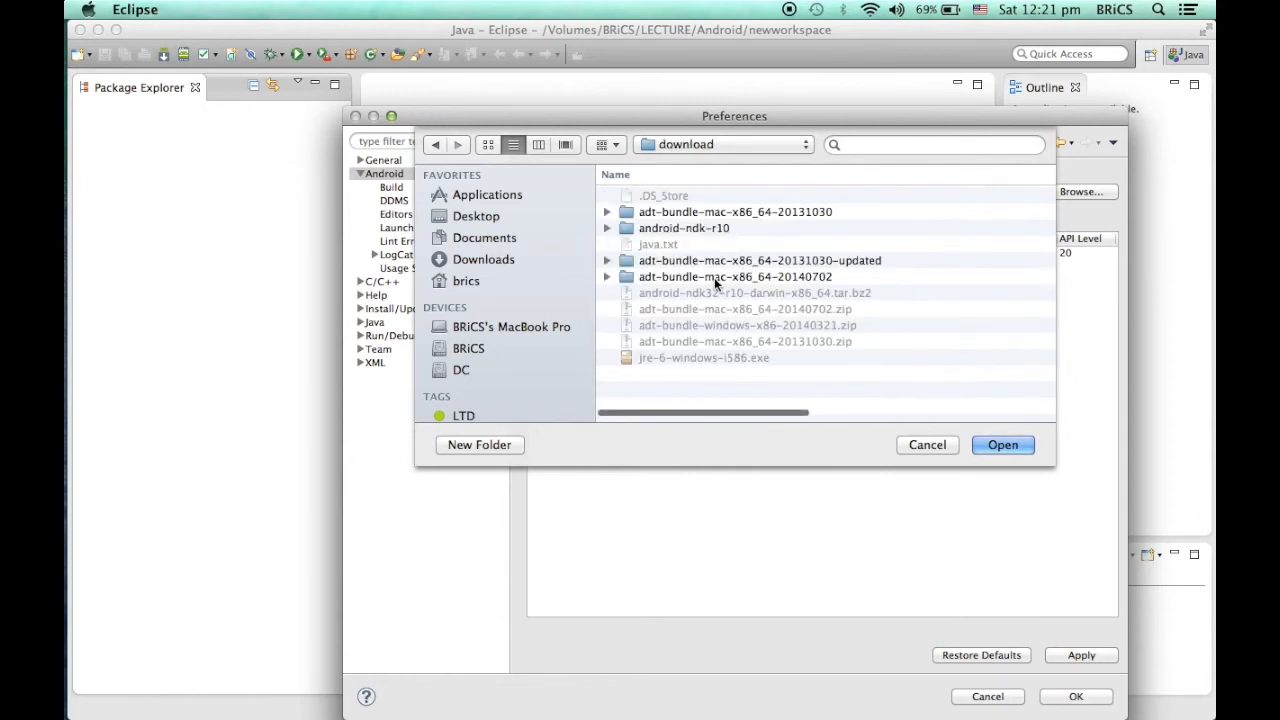
left_click(695, 275)
double_click(695, 275)
left_click(640, 228)
double_click(640, 228)
left_click(972, 447)
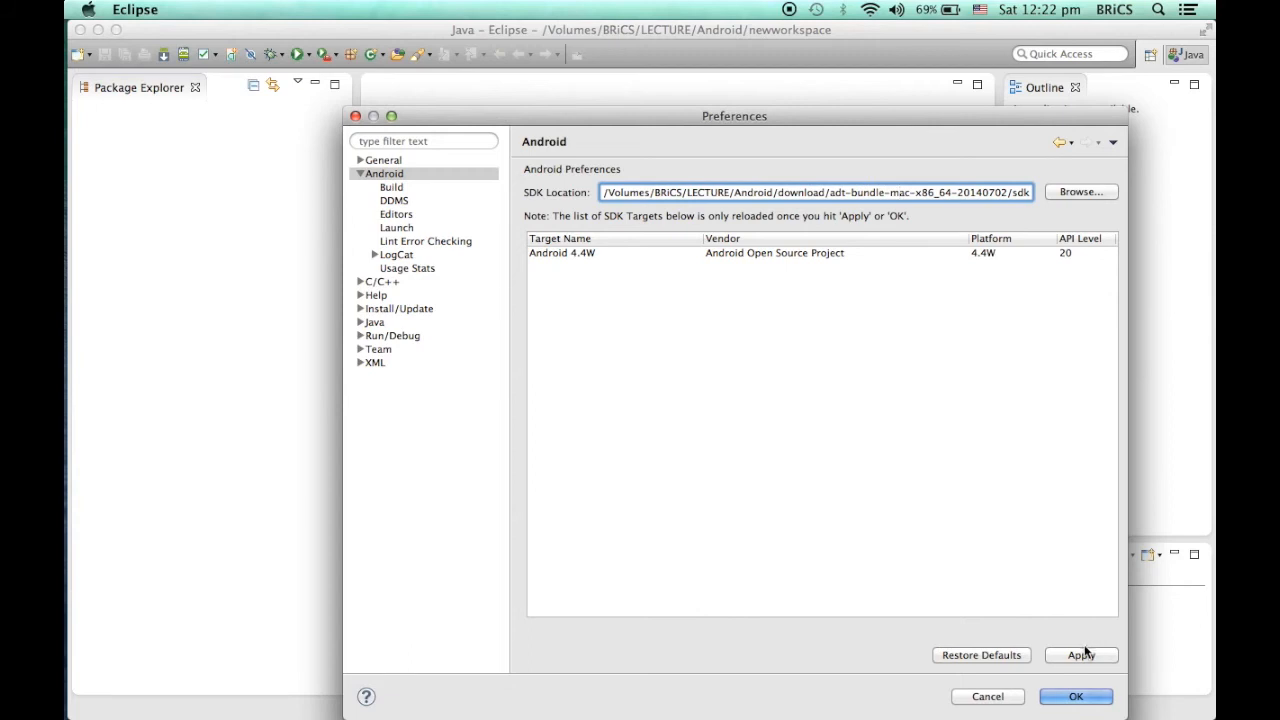
left_click(594, 256)
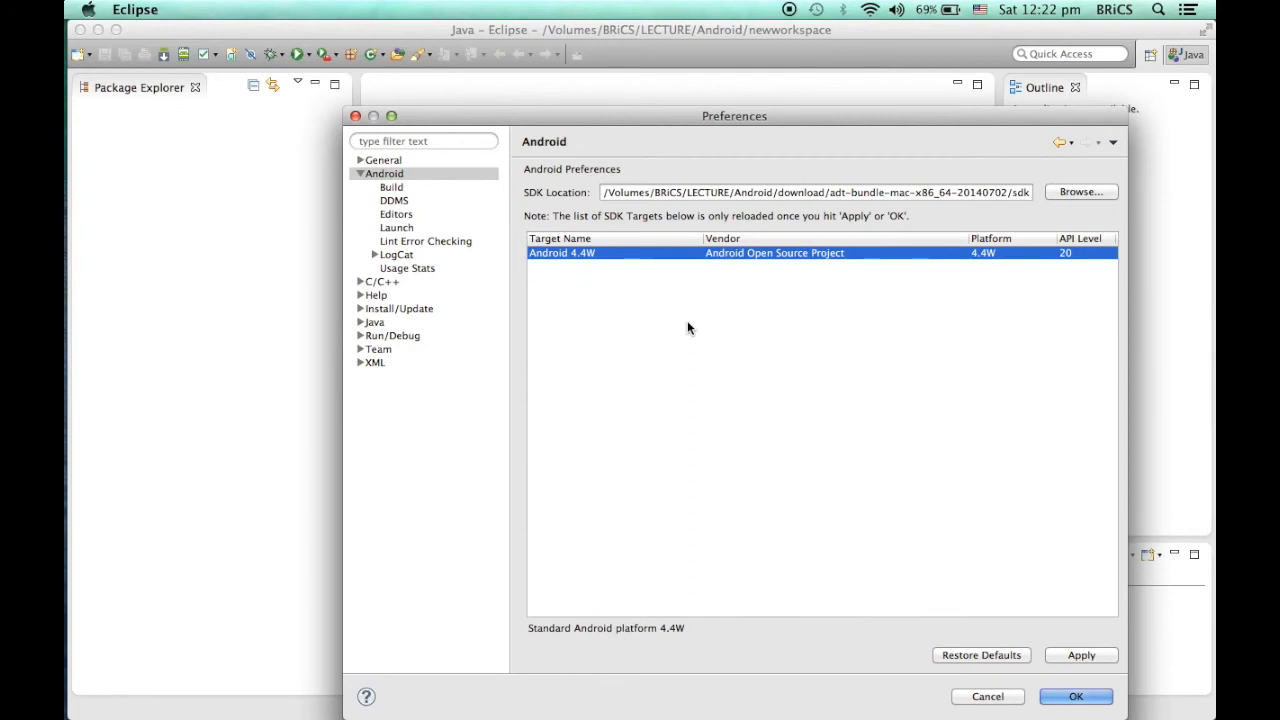
left_click(1075, 696)
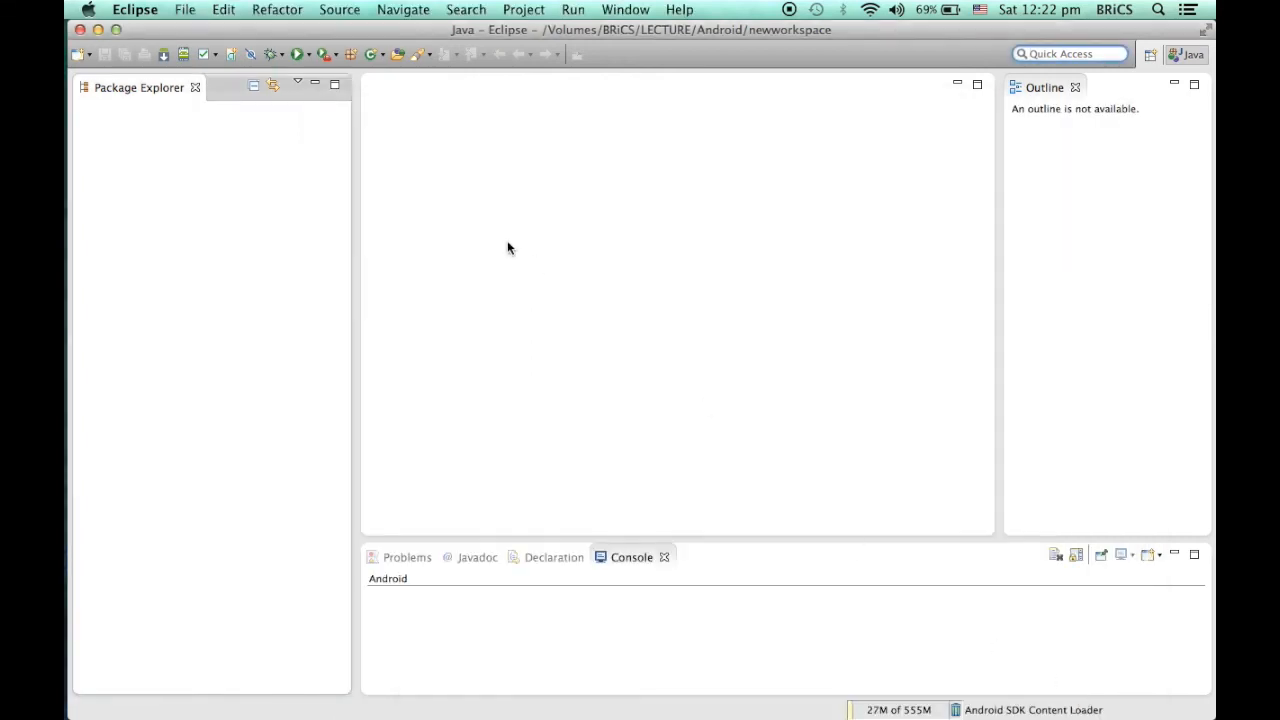